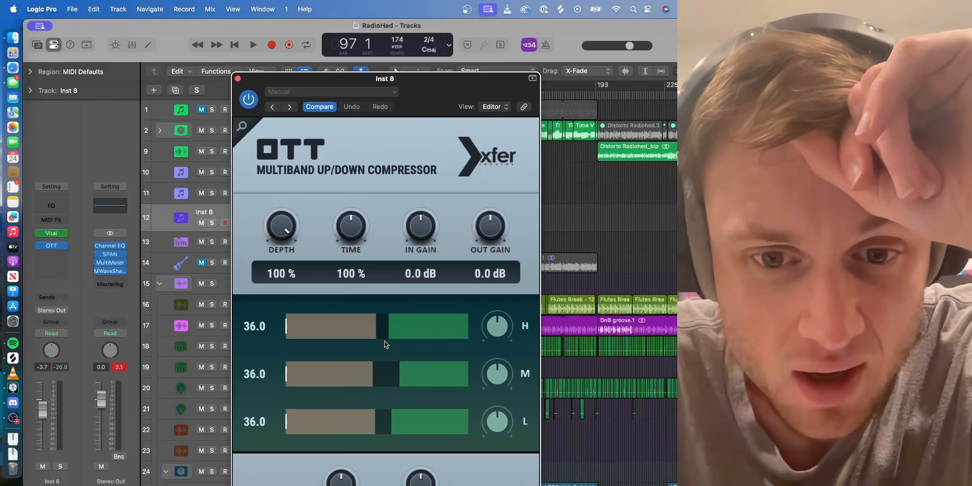
- Fine-tune the compression thresholds of OTT's high, mid and low bands on the Inst 8 track
left_click_drag(384, 379, 375, 380)
left_click_drag(391, 420, 386, 420)
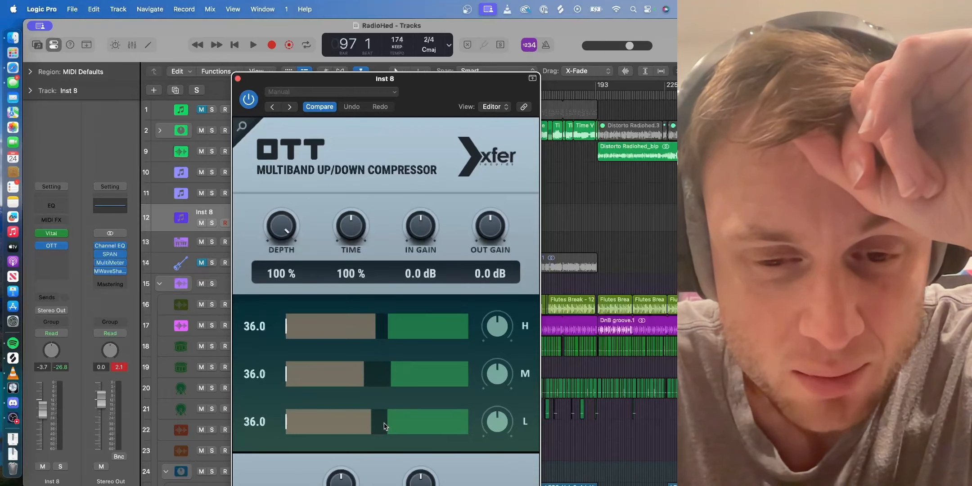
left_click_drag(382, 381, 387, 381)
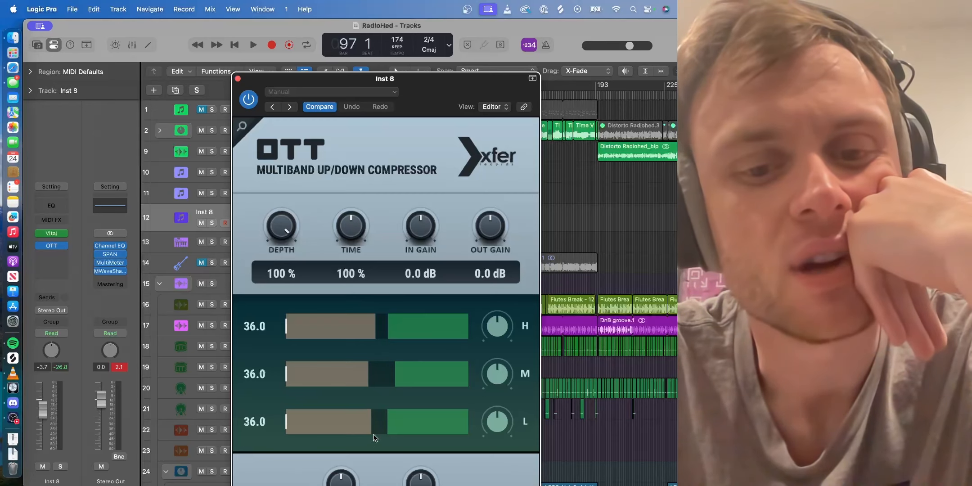
left_click_drag(357, 321, 377, 326)
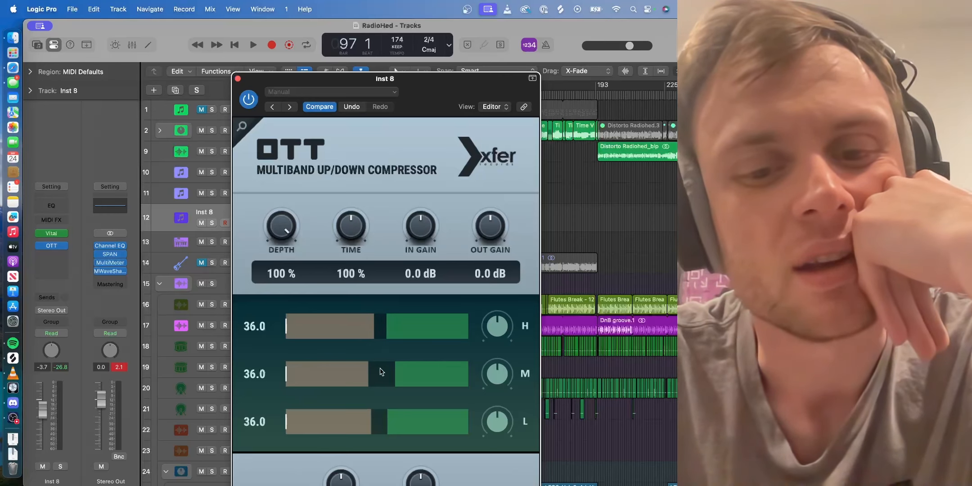
- Close the OTT plug-in and remove it from the Inst 8 channel strip
left_click(238, 79)
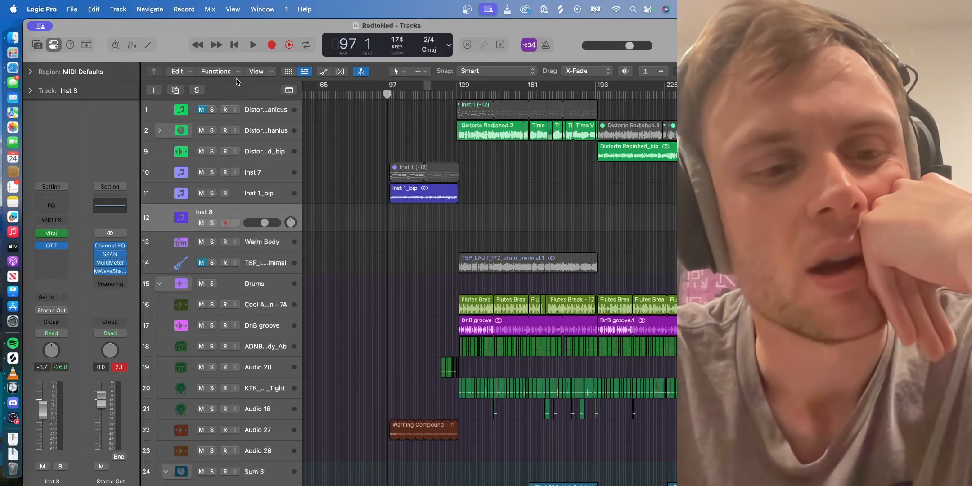
left_click(64, 247)
left_click(80, 236)
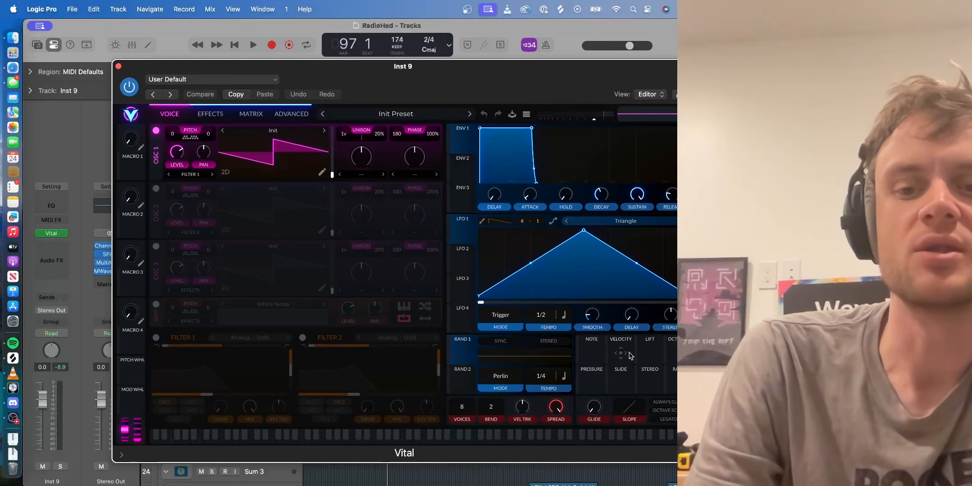
- Assign velocity in Inst 9's Vital to modulate oscillator 1's level and the distortion drive
left_click_drag(624, 355, 177, 151)
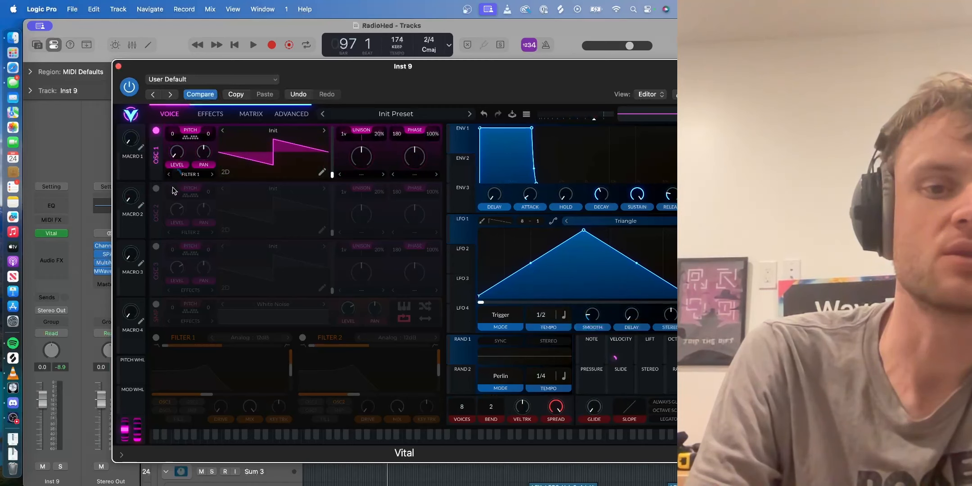
mouse_move(179, 176)
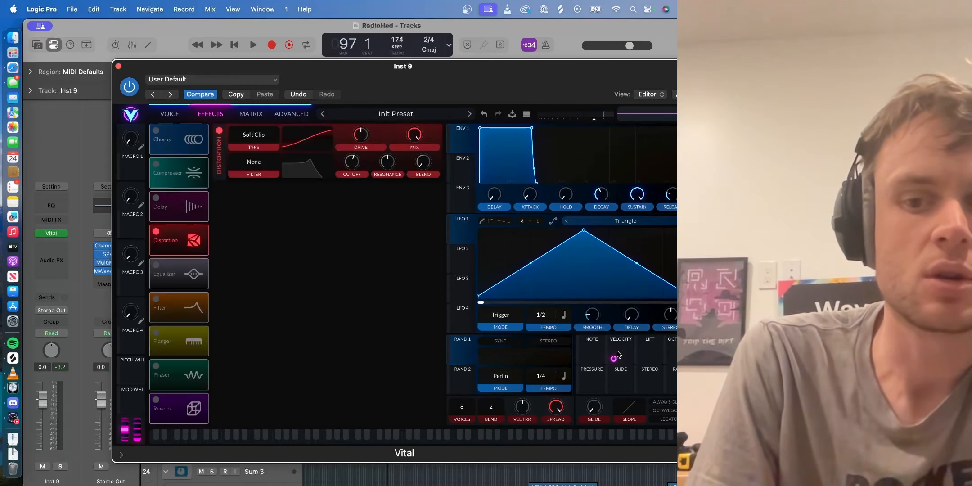
left_click_drag(621, 355, 360, 132)
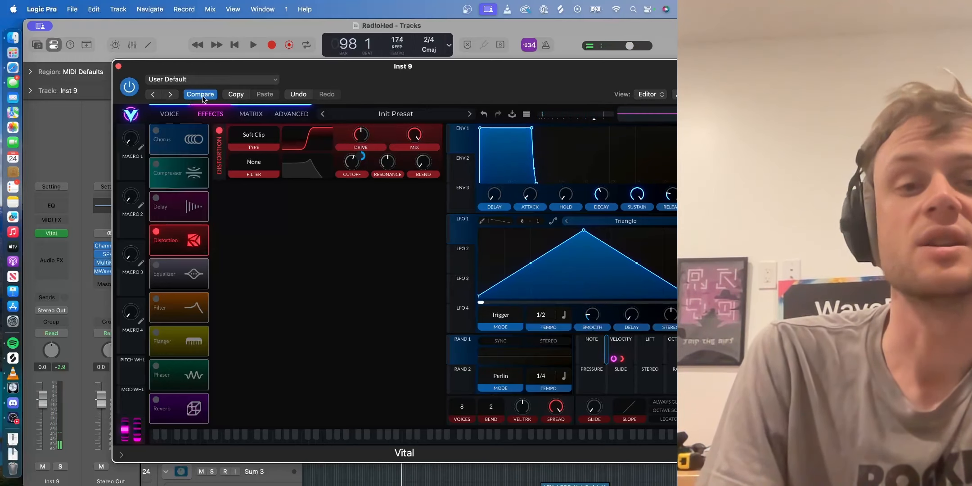
- Check the velocity routings in Inst 9's modulation matrix, along with its oscillator and distortion settings
left_click(169, 115)
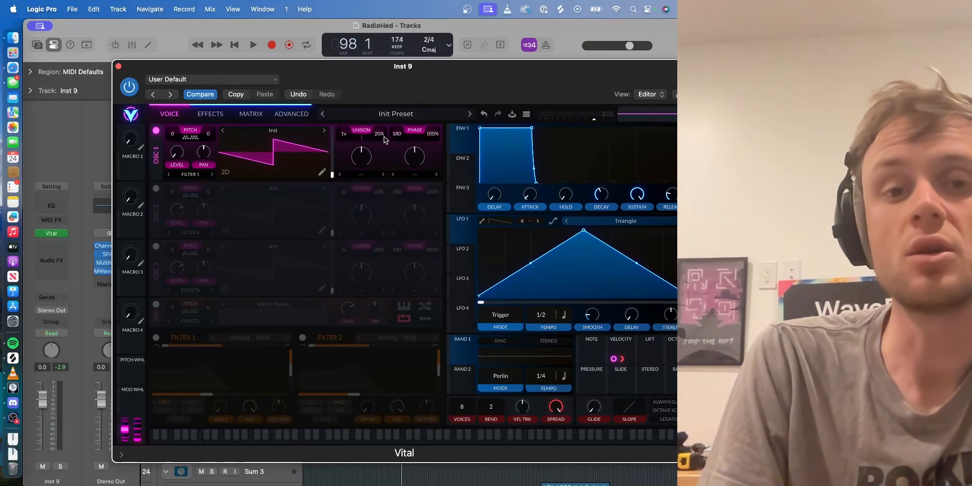
left_click(292, 115)
left_click(260, 116)
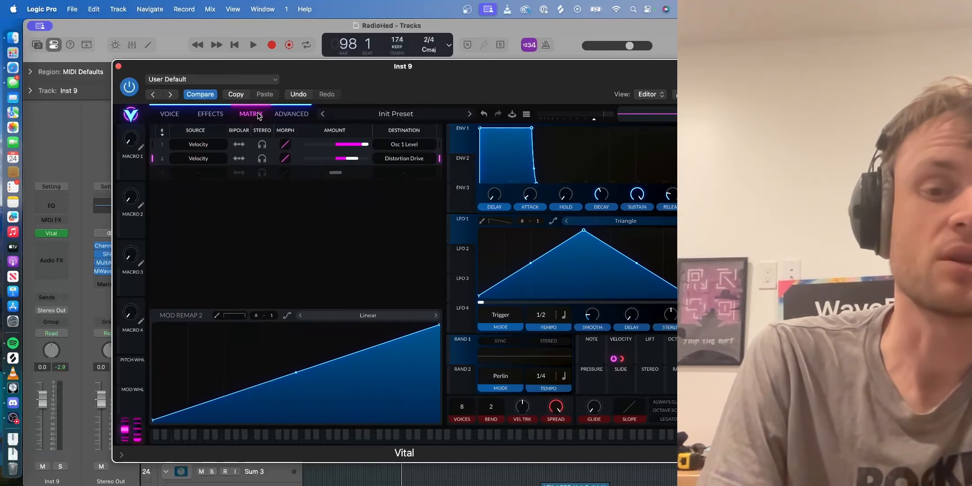
left_click(208, 114)
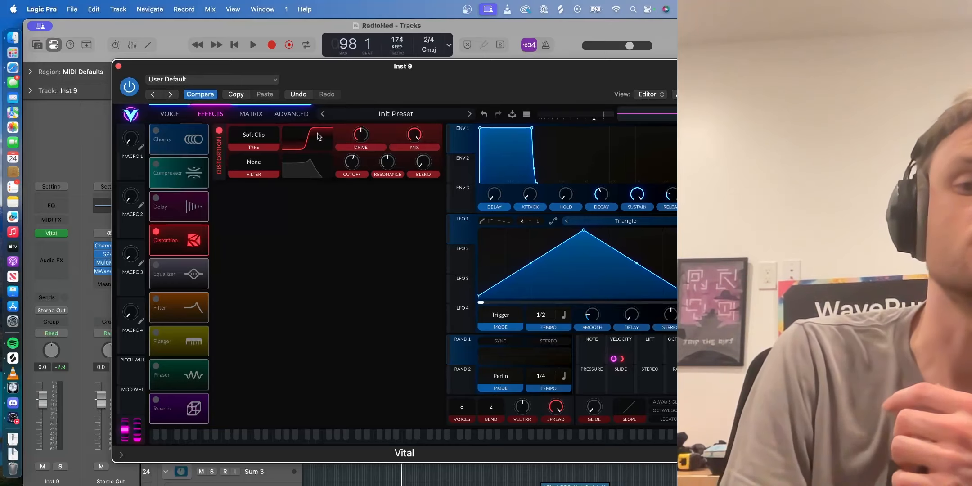
left_click(169, 114)
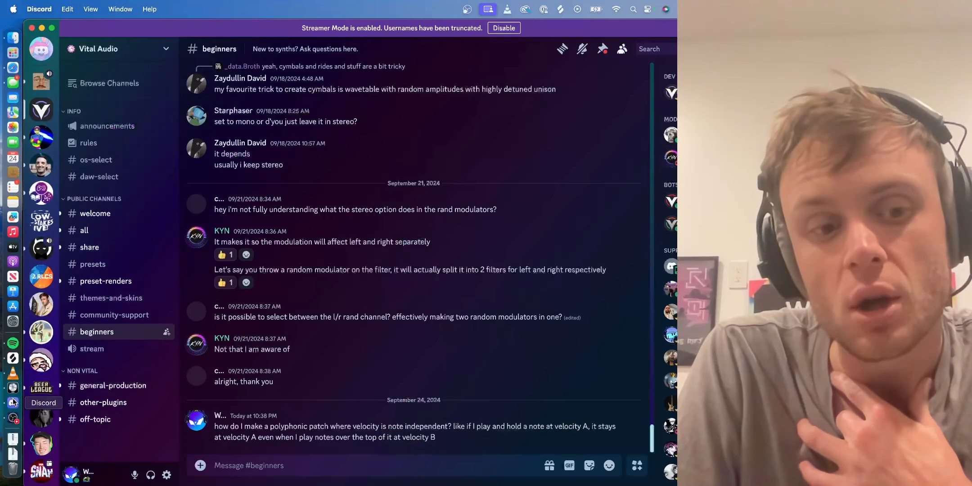
- Switch to Discord, read the note-independent velocity question in Vital Audio's beginners channel, and return to Logic Pro
left_click(13, 402)
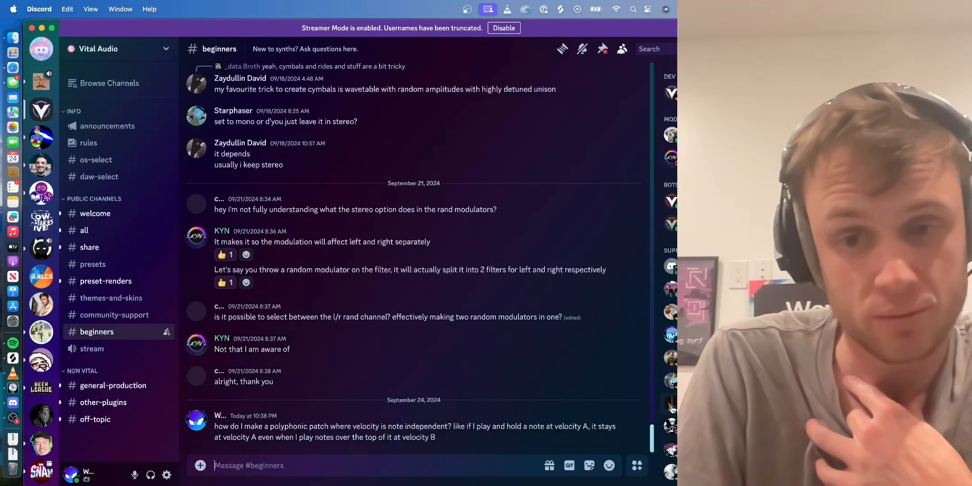
left_click(635, 409)
left_click(578, 473)
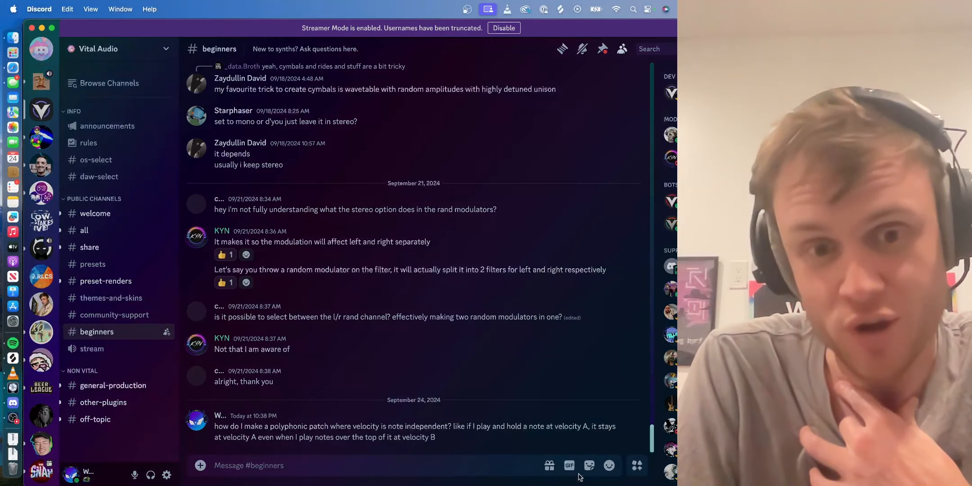
left_click(477, 339)
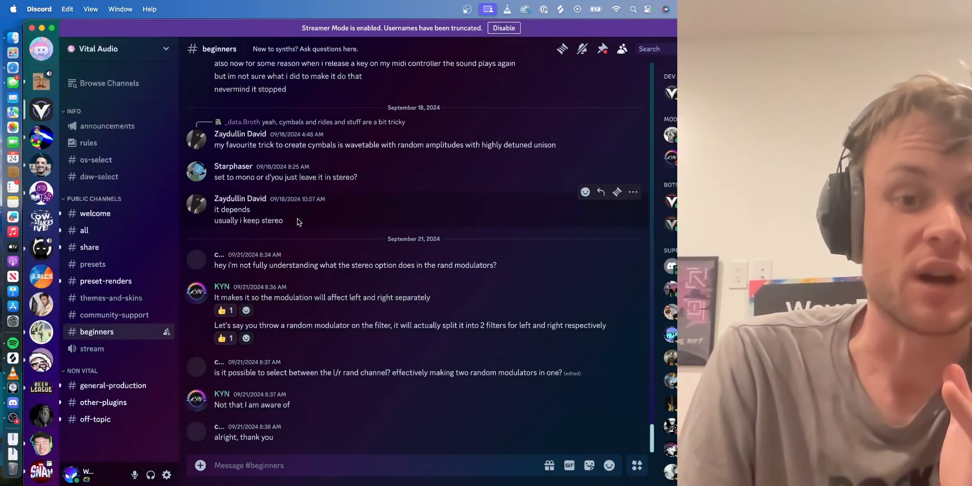
left_click(42, 28)
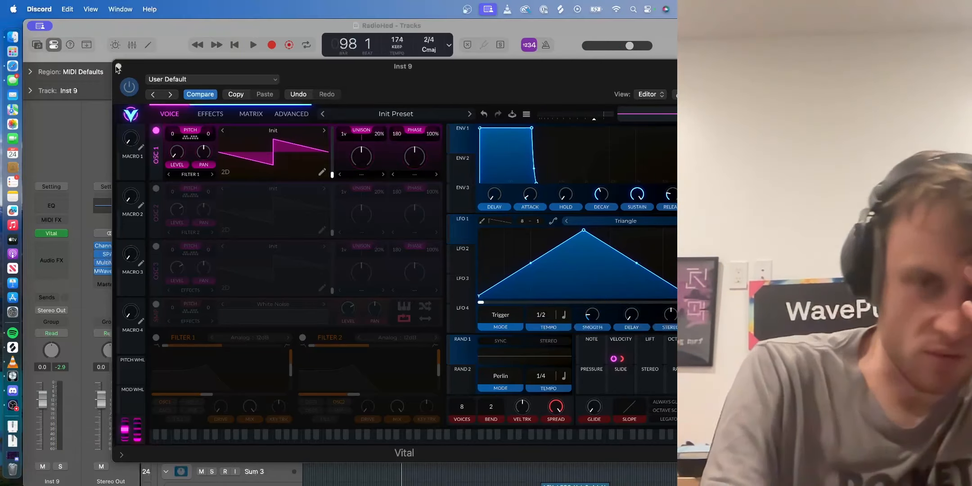
- Close Inst 9's Vital, open the one on Inst 8, and bypass the modulation on its distortion drive
left_click(119, 66)
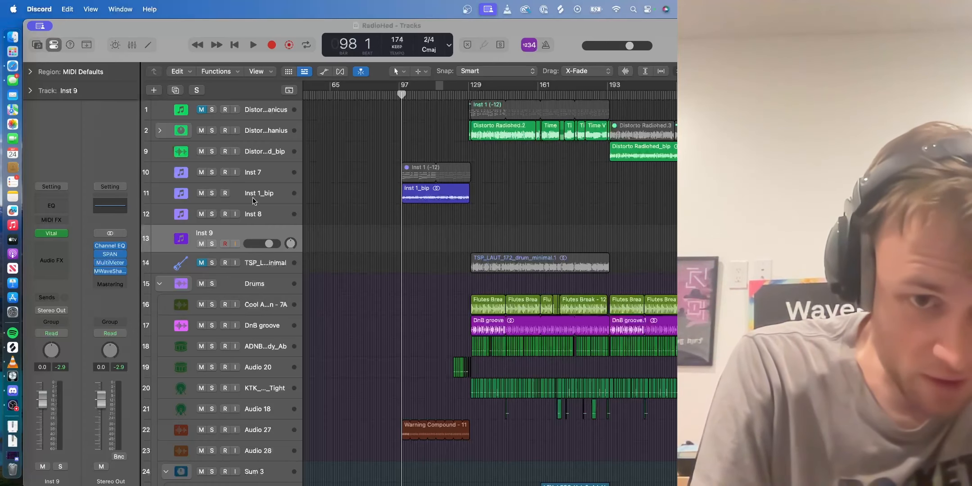
left_click(254, 212)
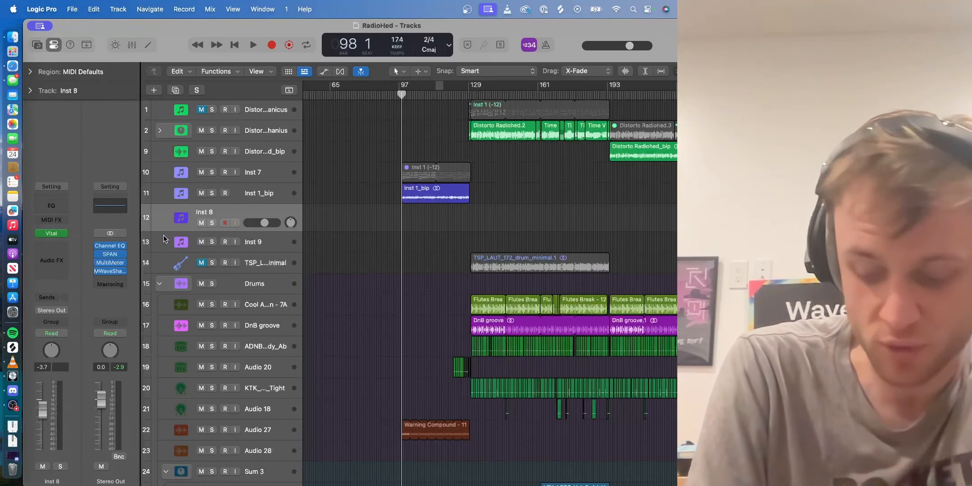
left_click(62, 235)
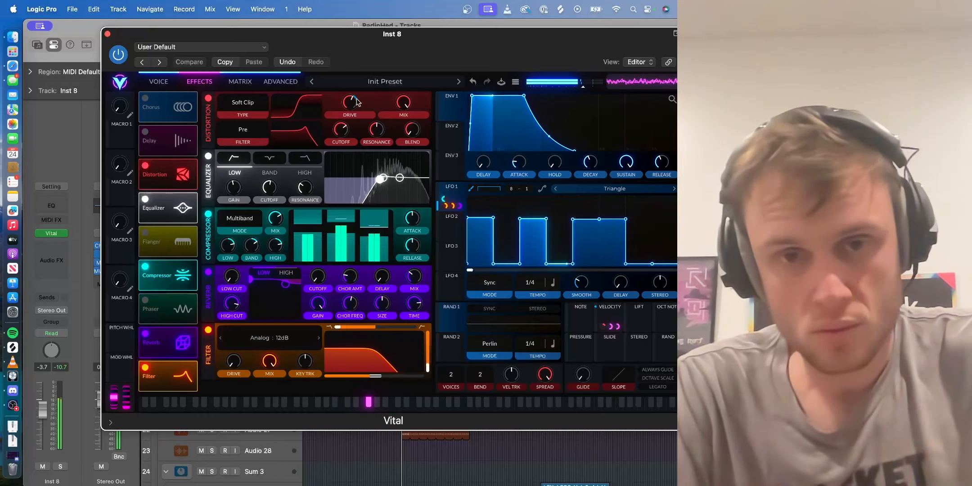
right_click(348, 125)
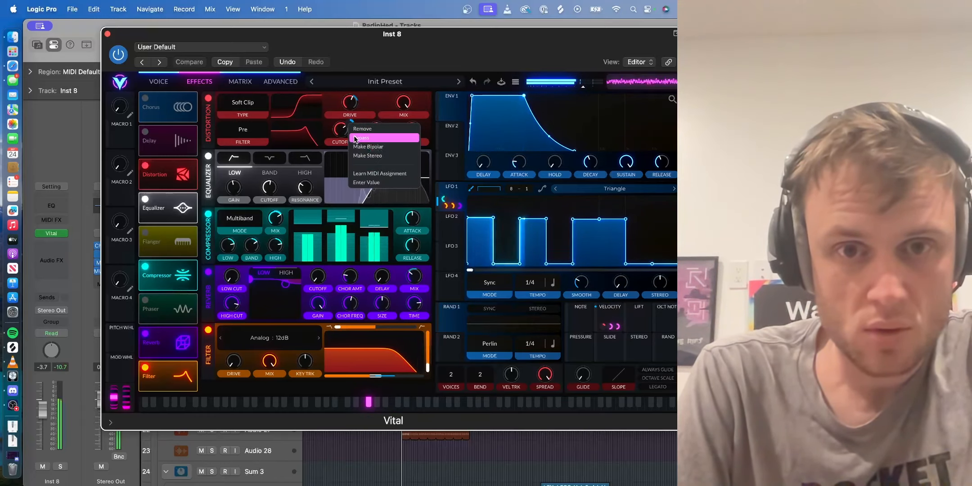
left_click(356, 138)
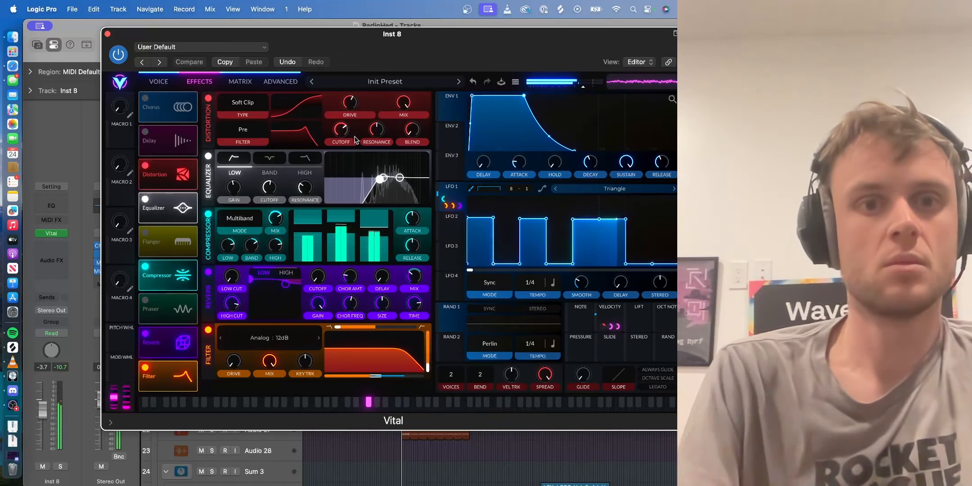
- Set Inst 8's Vital to 10 voices, review its effects and oscillator settings, and close the plug-in
left_click(161, 82)
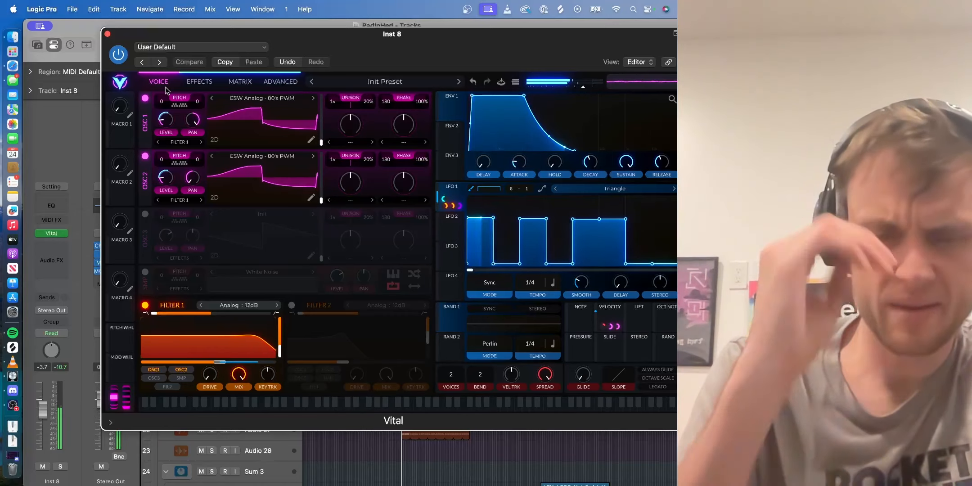
left_click_drag(451, 375, 459, 347)
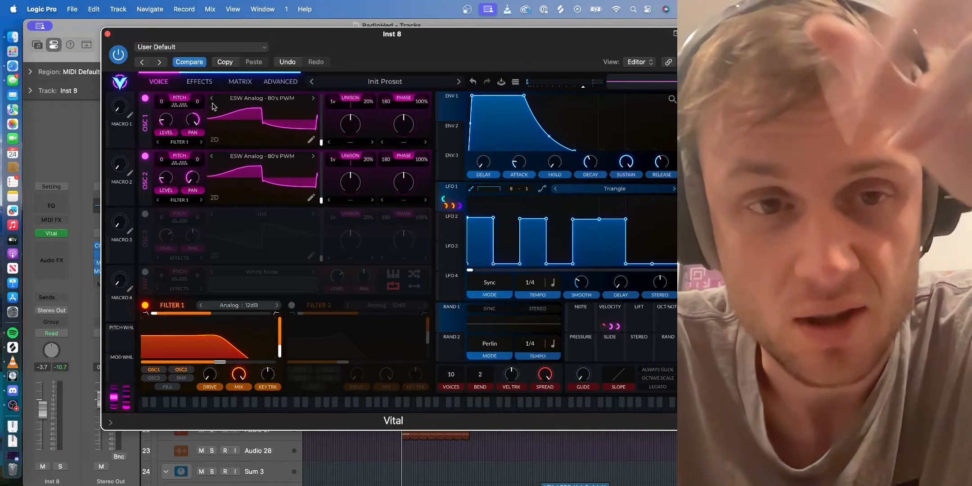
left_click(199, 82)
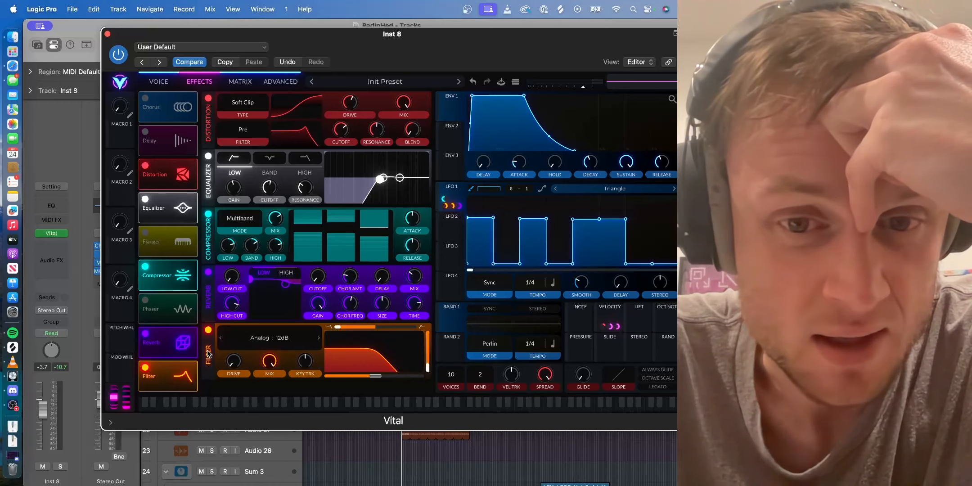
left_click(159, 82)
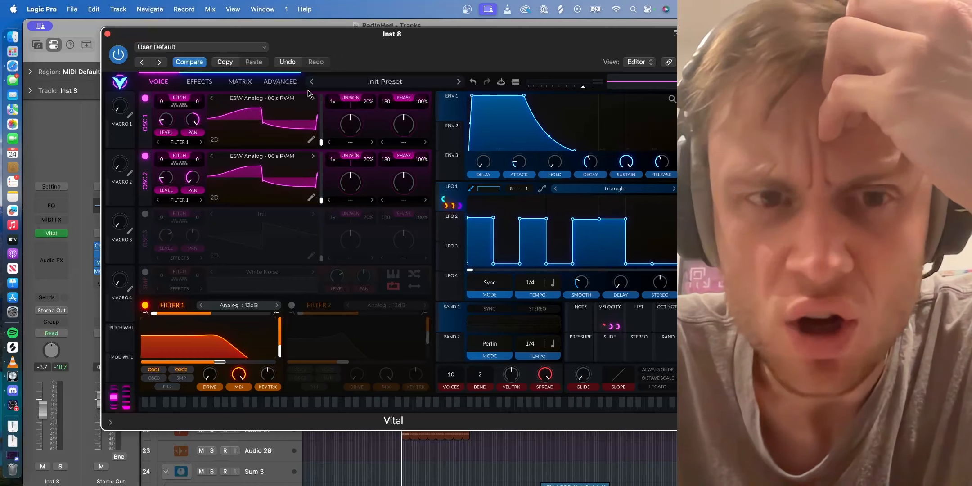
left_click(197, 82)
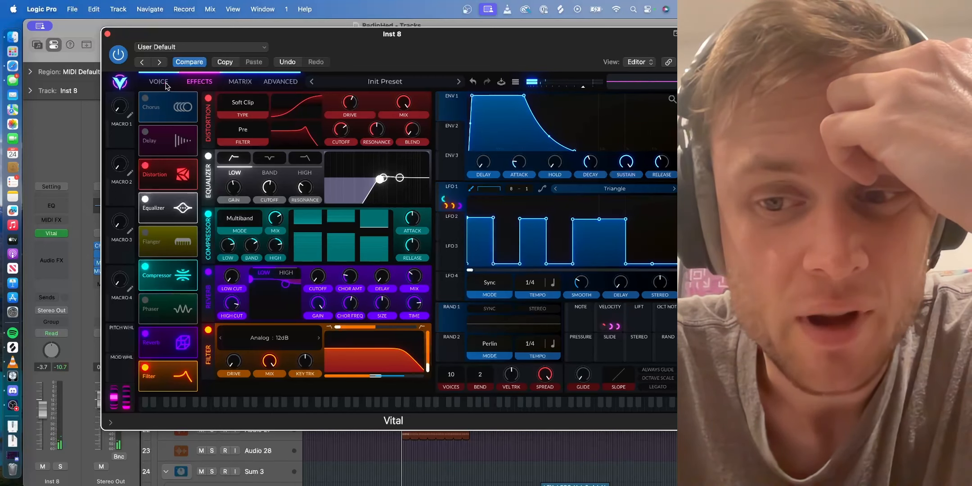
left_click(107, 34)
- Play the section from bar 98, stop playback, and look through the arrangement's drum, FX and bass tracks
key("space")
scroll(368, 120, "left", 5)
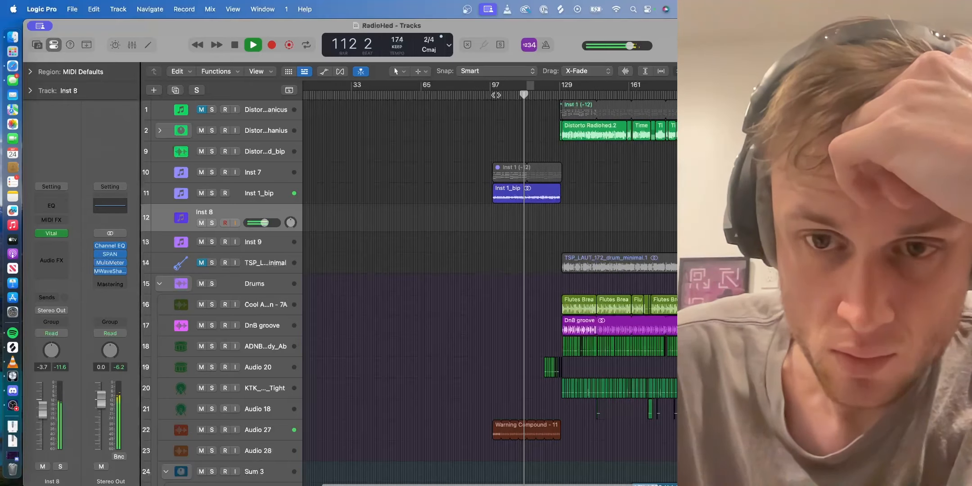
key("space")
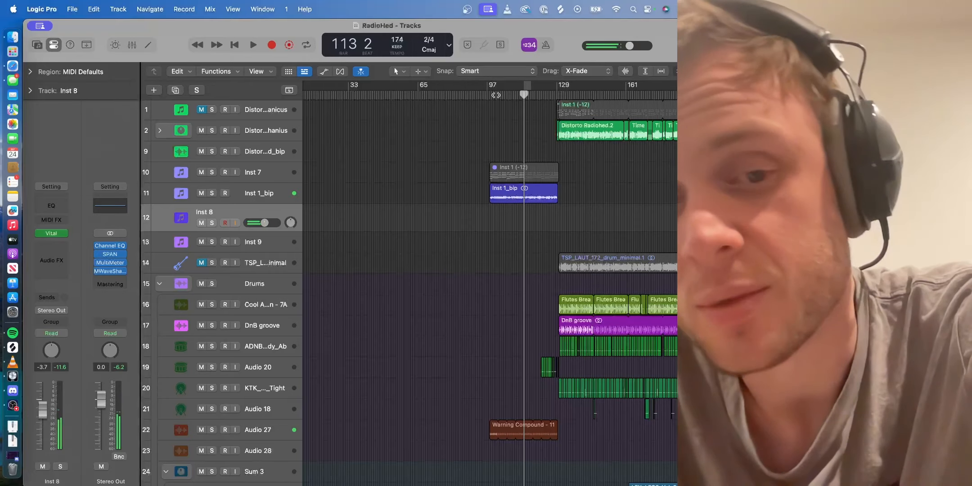
scroll(436, 258, "down", 10)
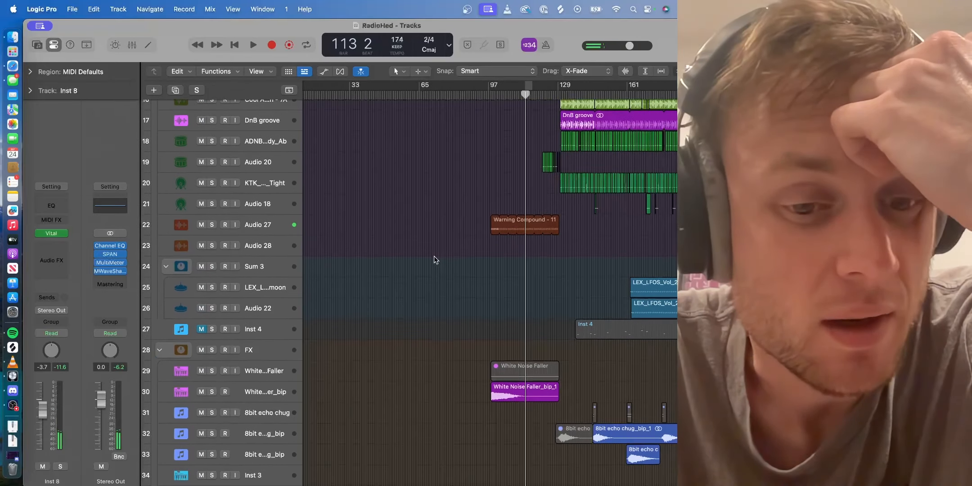
scroll(436, 259, "down", 6)
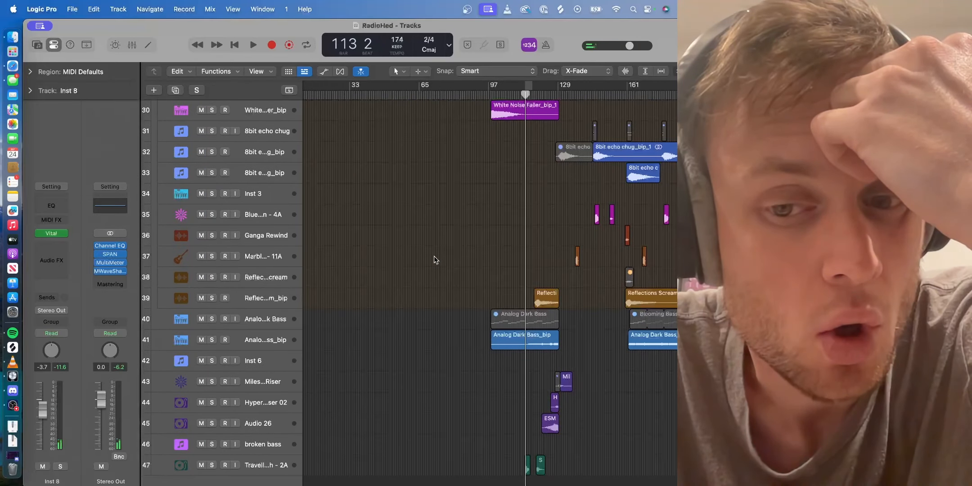
scroll(436, 260, "up", 13)
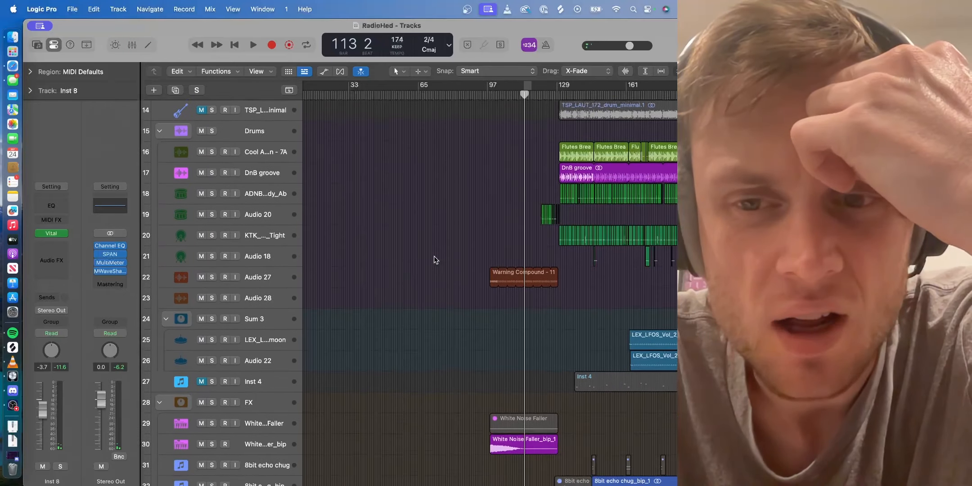
scroll(436, 260, "right", 2)
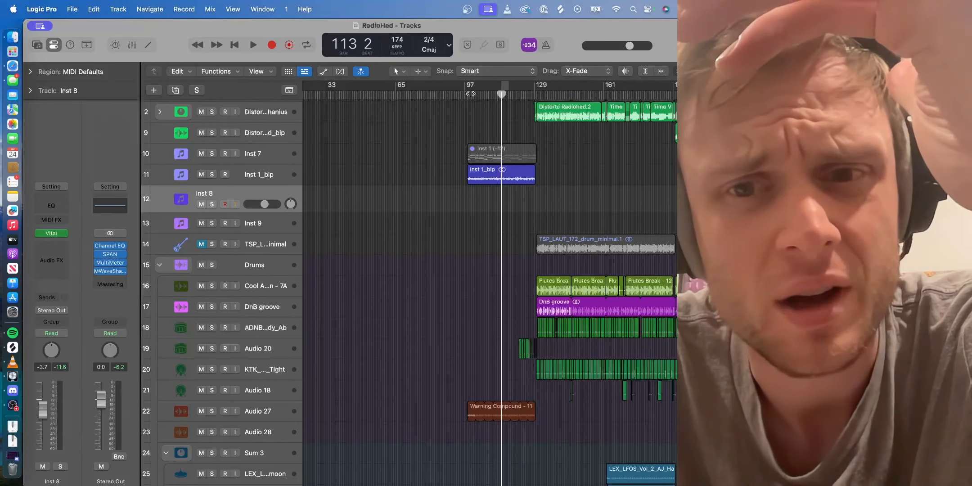
- Return the playhead to bar 98 and play the section with the Inst 8 track selected
left_click(471, 94)
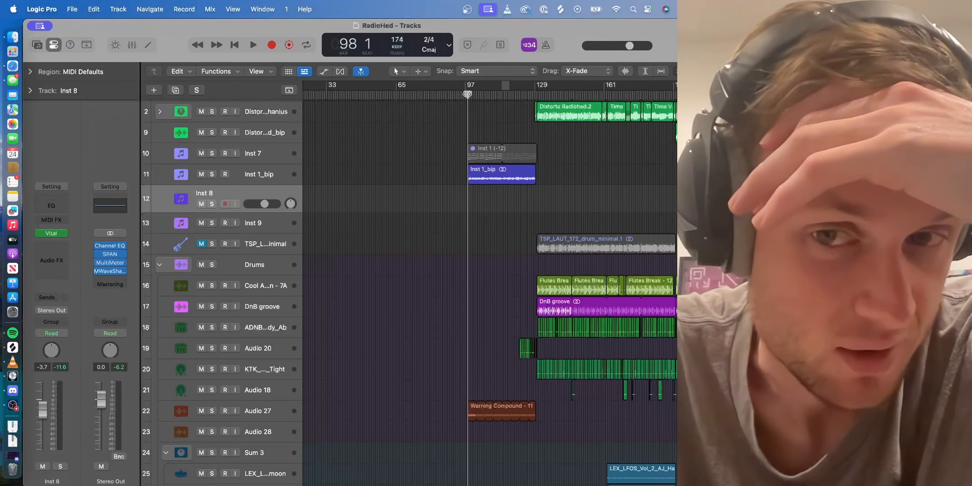
scroll(502, 204, "up", 2)
scroll(503, 204, "right", 5)
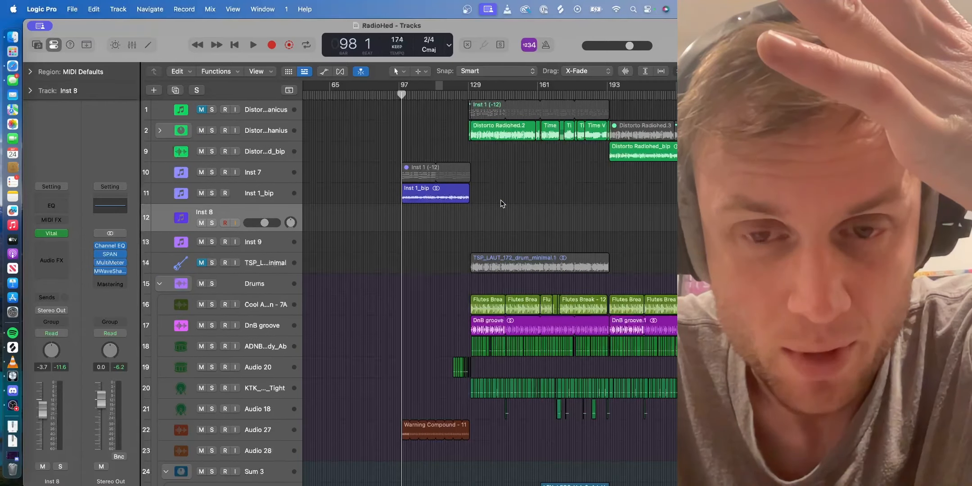
key("space")
scroll(499, 203, "left", 2)
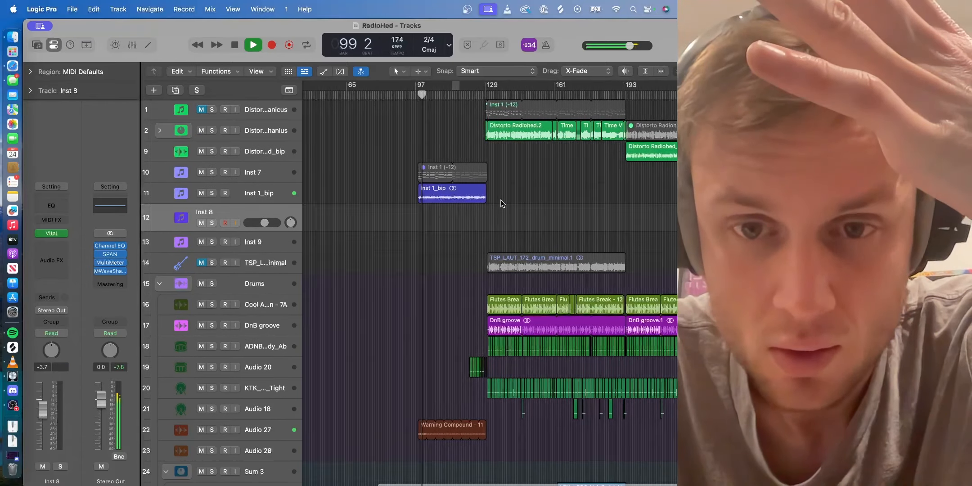
- Look through the drum, FX and bass tracks in the breakdown starting at bar 97 while the section plays
scroll(349, 222, "down", 10)
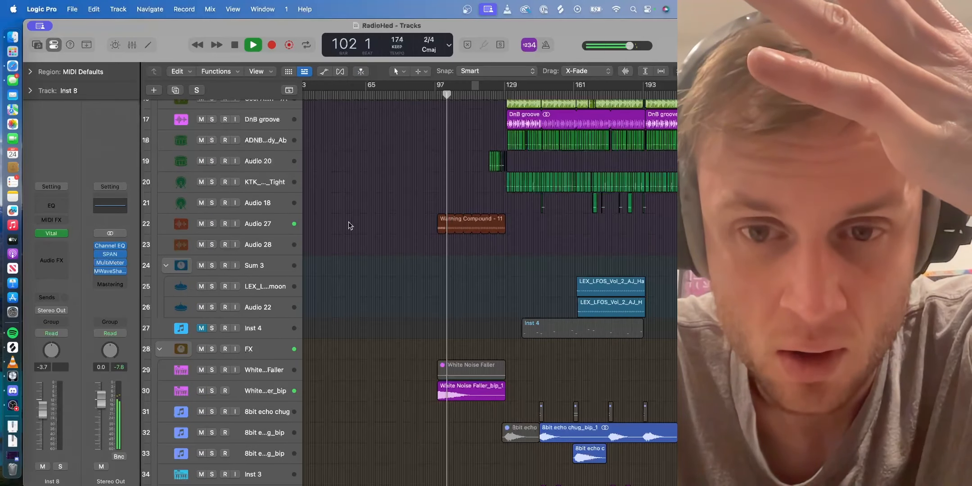
scroll(349, 222, "down", 2)
key("super+Right")
key("super+Right")
key("super+Right")
key("super+Right")
key("super+Right")
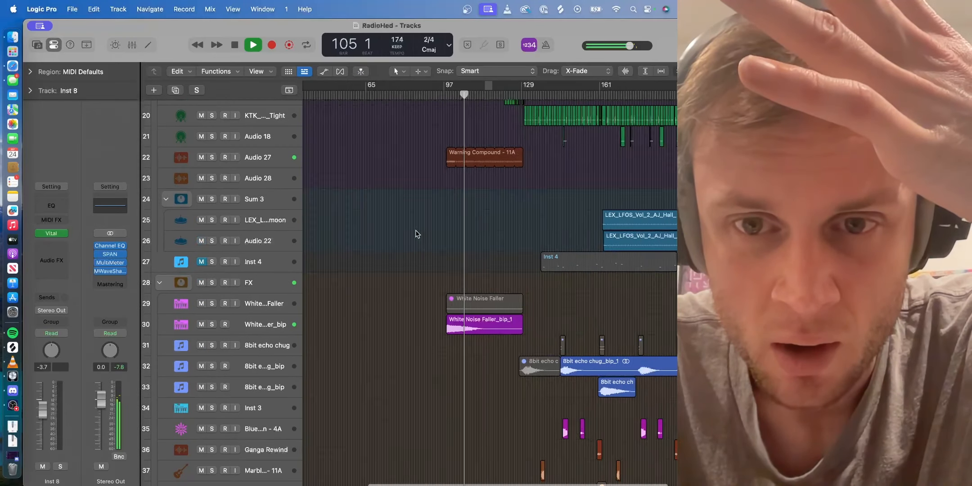
scroll(420, 275, "down", 6)
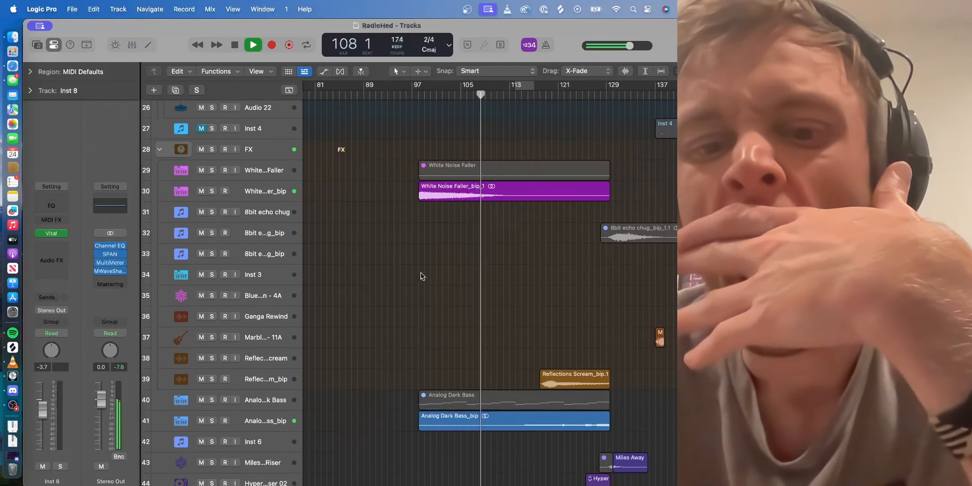
scroll(421, 276, "down", 1)
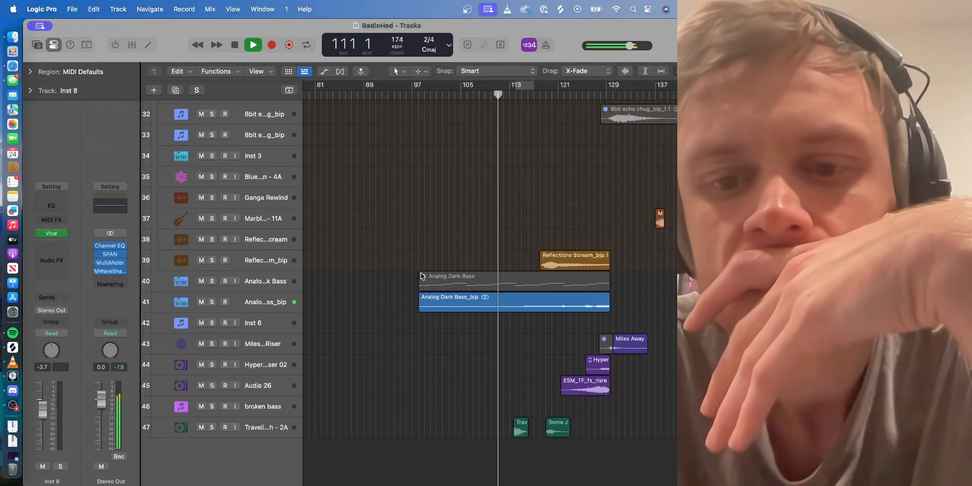
scroll(422, 276, "up", 4)
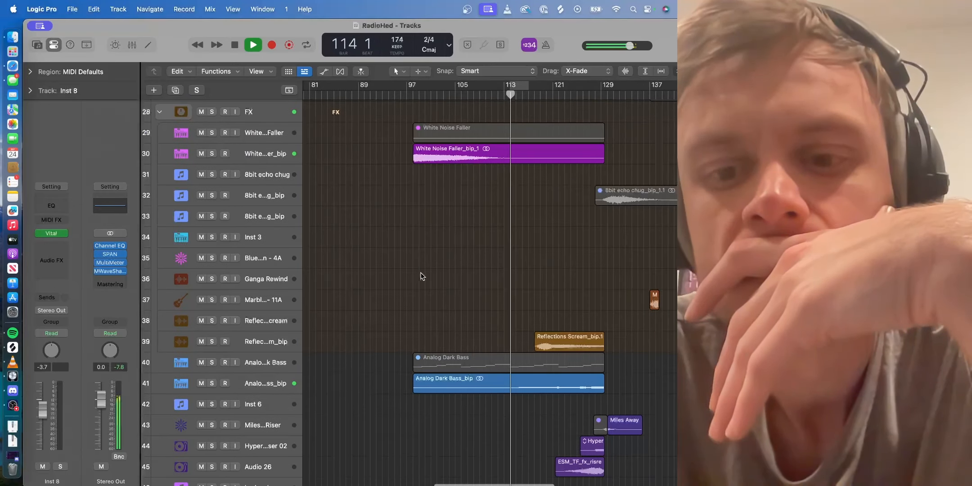
scroll(422, 276, "down", 2)
- Select the Analog Dark Bass_bip track, follow the playback through the bar 129 transition, and stop it
left_click(266, 338)
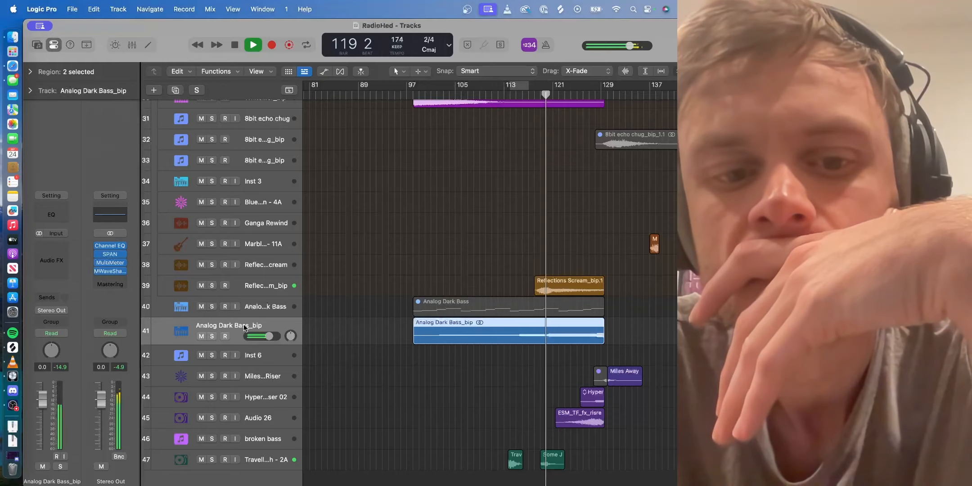
scroll(390, 310, "right", 5)
scroll(390, 310, "down", 1)
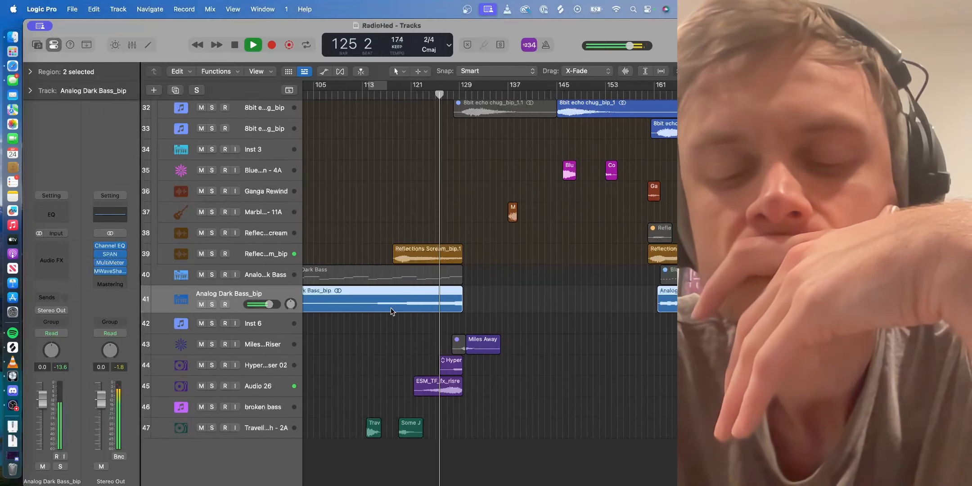
scroll(391, 311, "up", 2)
scroll(390, 310, "right", 3)
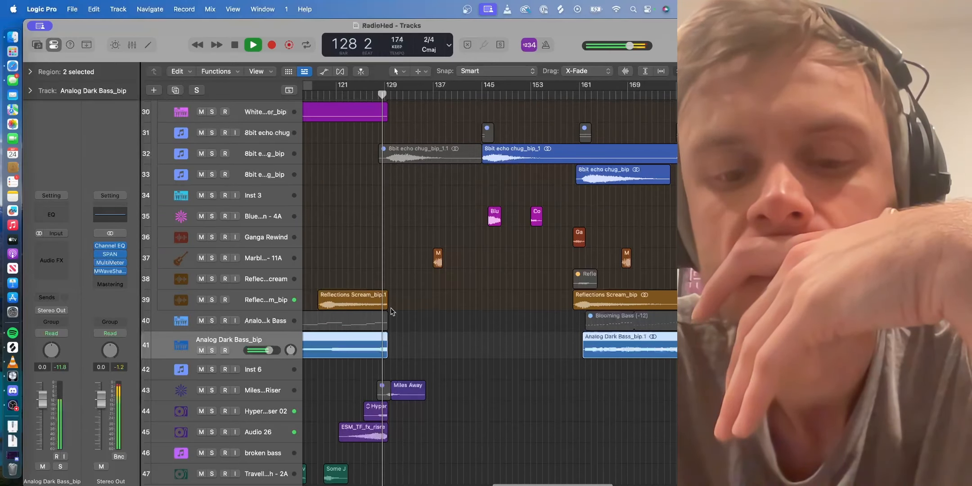
scroll(391, 310, "left", 3)
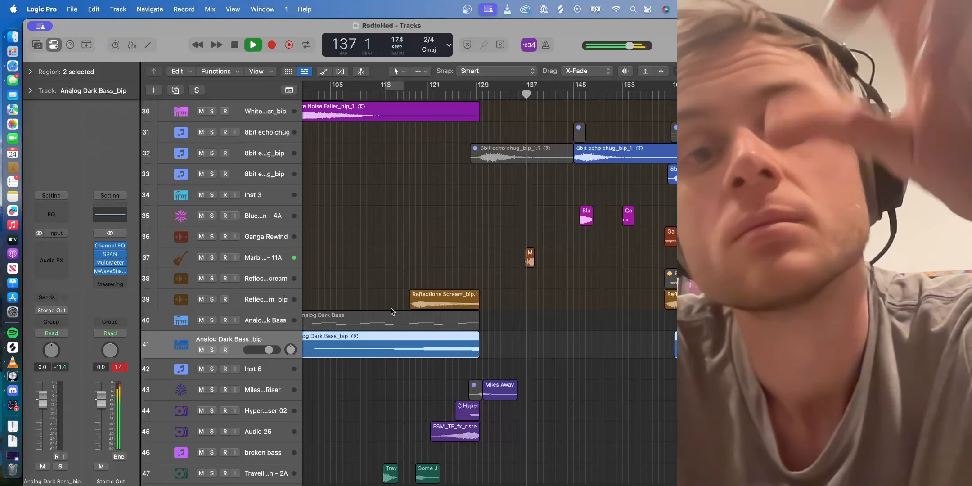
key("space")
- Solo the Analog Dark Bass_bip track, listen to it from around bar 112, and turn its solo off
scroll(405, 346, "down", 2)
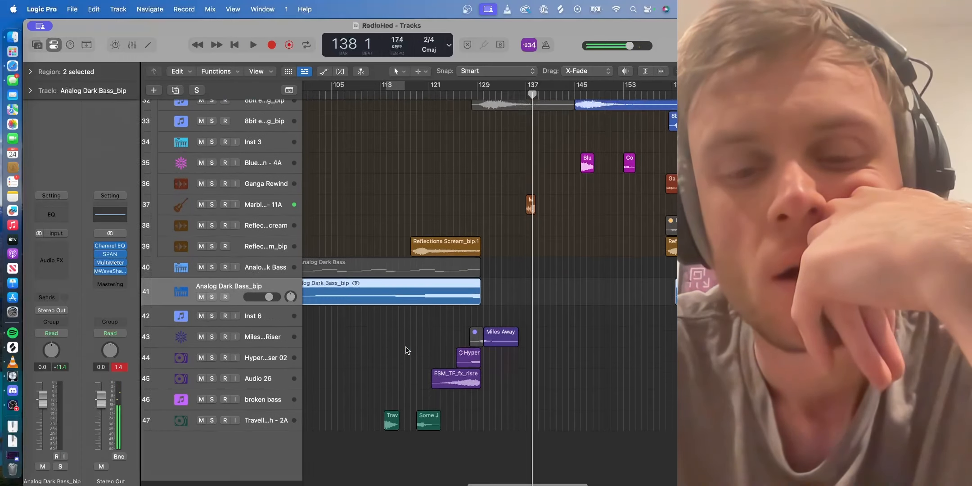
scroll(396, 342, "left", 2)
left_click(213, 304)
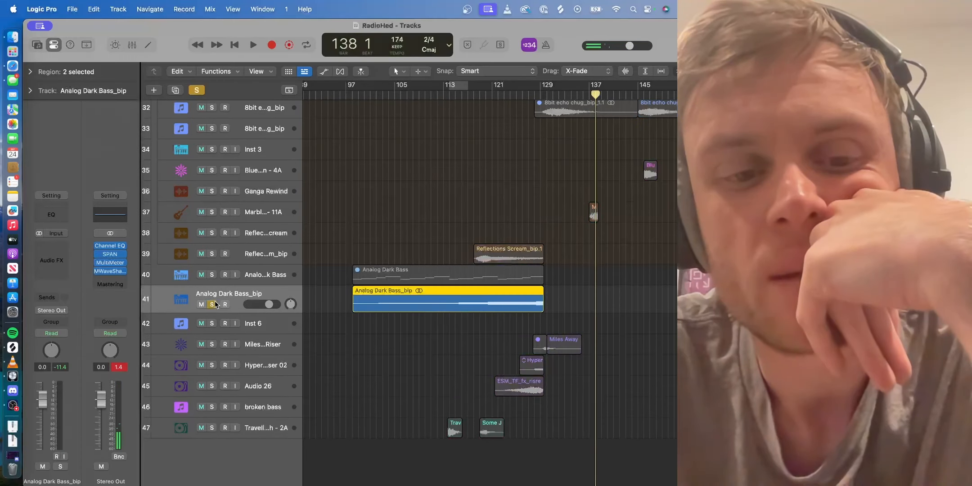
double_click(443, 95)
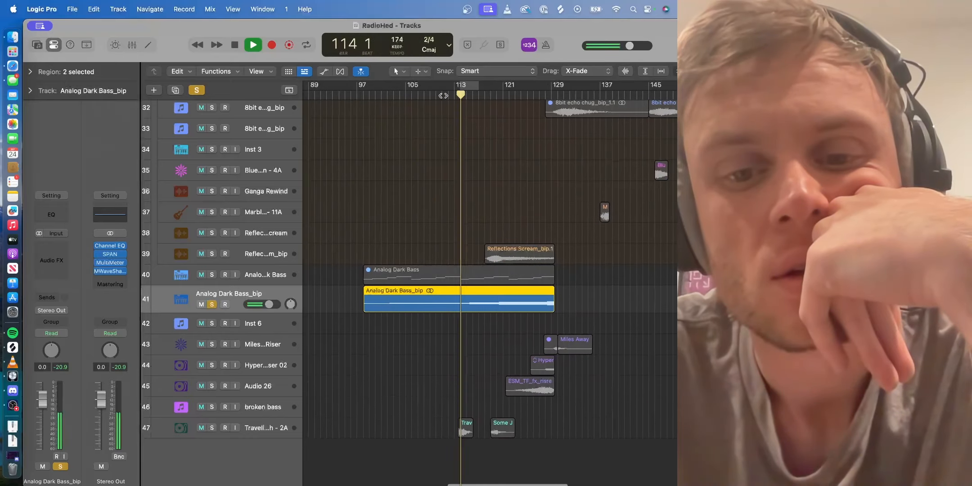
left_click(212, 304)
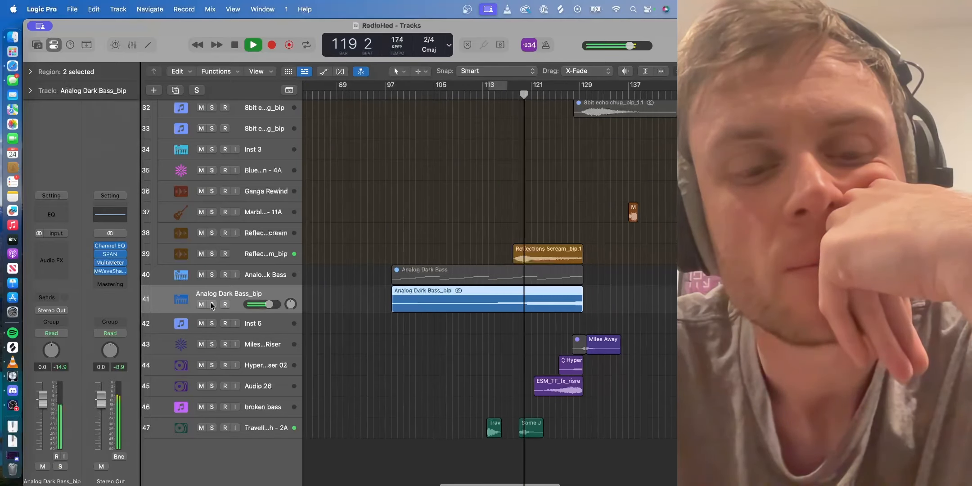
- Solo track 47 and listen to its two hit samples from bar 114
left_click(212, 427)
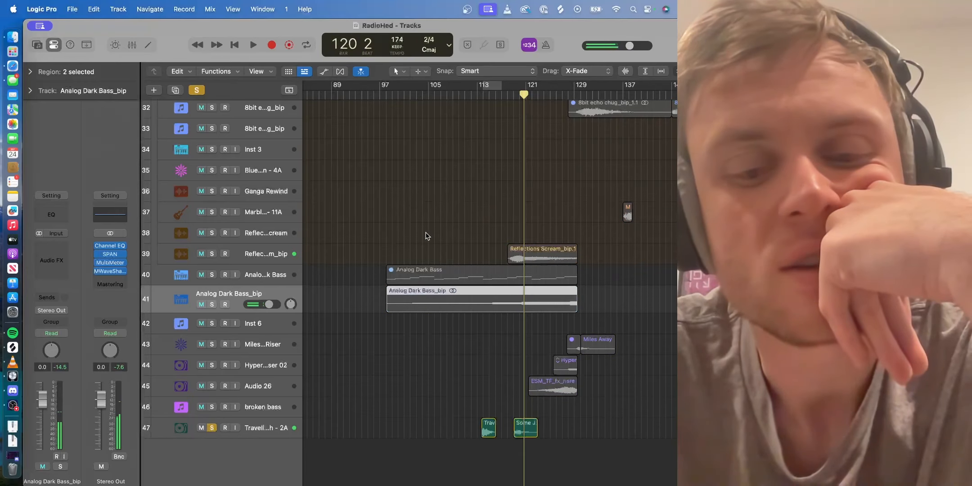
left_click(480, 96)
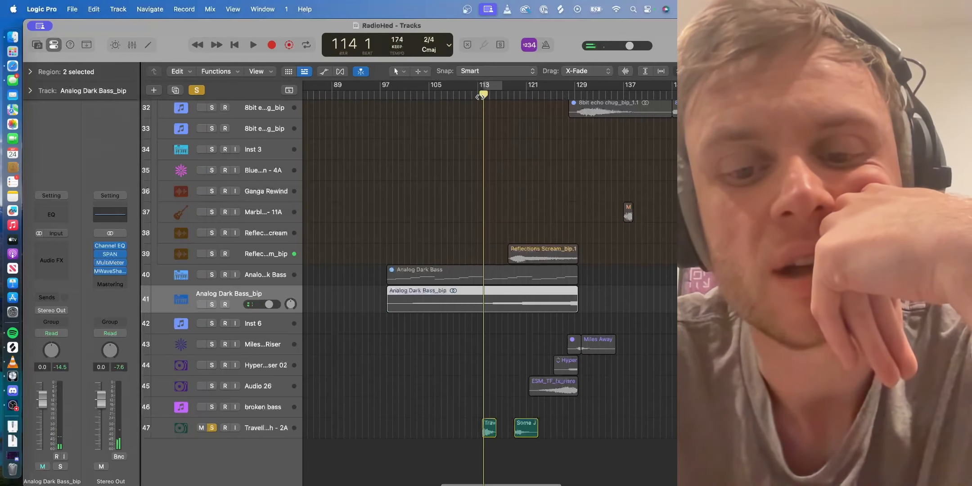
key("space")
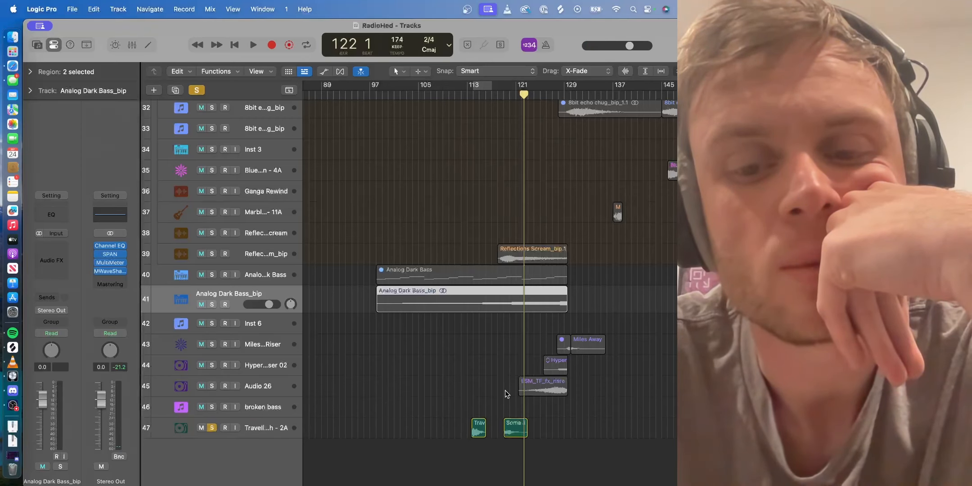
- Move the Some Justice Hit - 4A region directly behind the preceding hit, unsolo track 47, and audition the mix from bar 112
left_click_drag(517, 425, 501, 425)
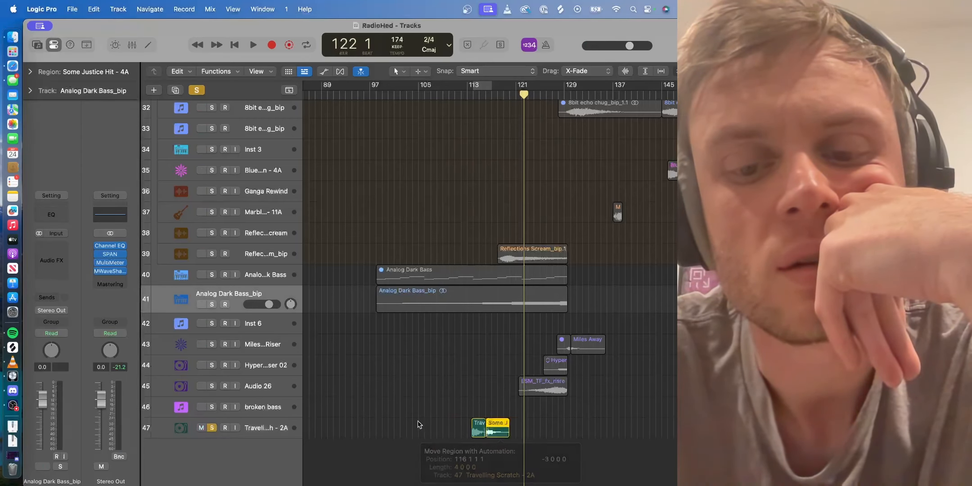
left_click(211, 427)
double_click(460, 95)
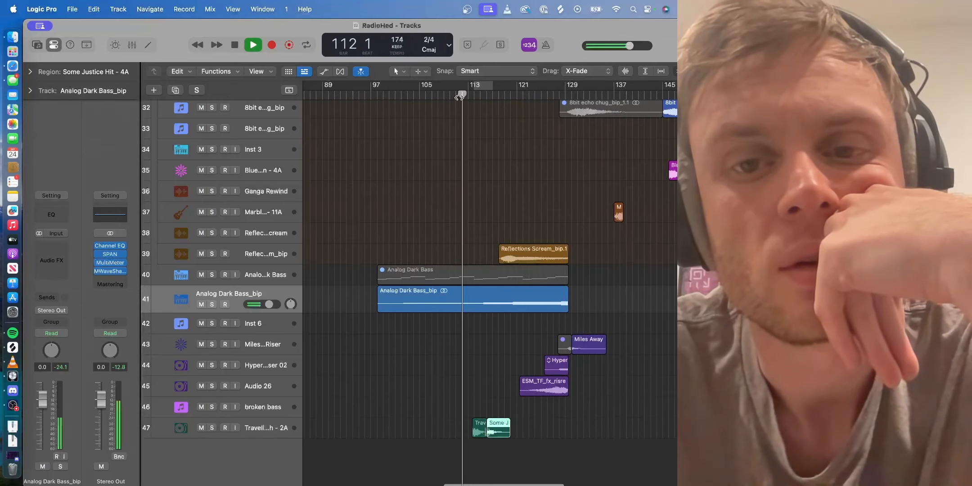
scroll(458, 109, "left", 1)
scroll(425, 235, "left", 2)
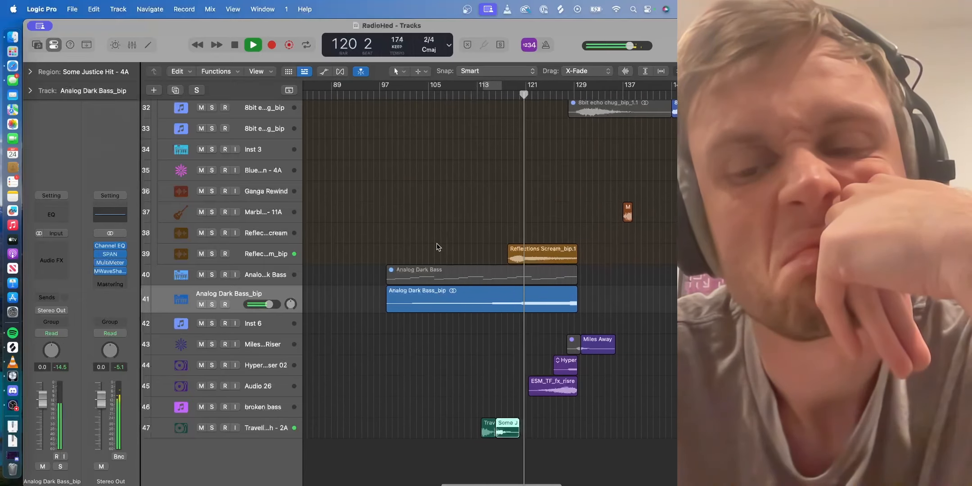
scroll(427, 239, "up", 10)
key("space")
- Solo the Audio 27 track, listen to the Warning Compound - 11A region from near its start, and turn the solo off
scroll(438, 252, "up", 2)
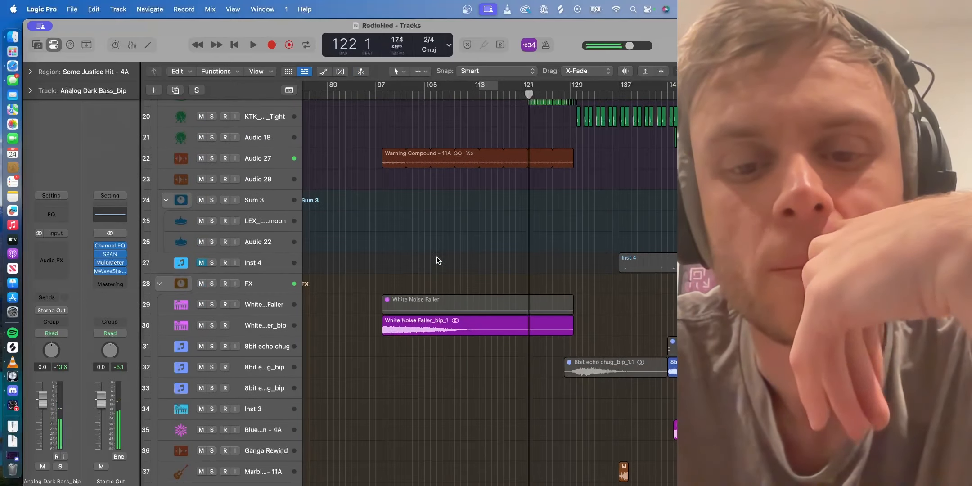
scroll(428, 290, "up", 4)
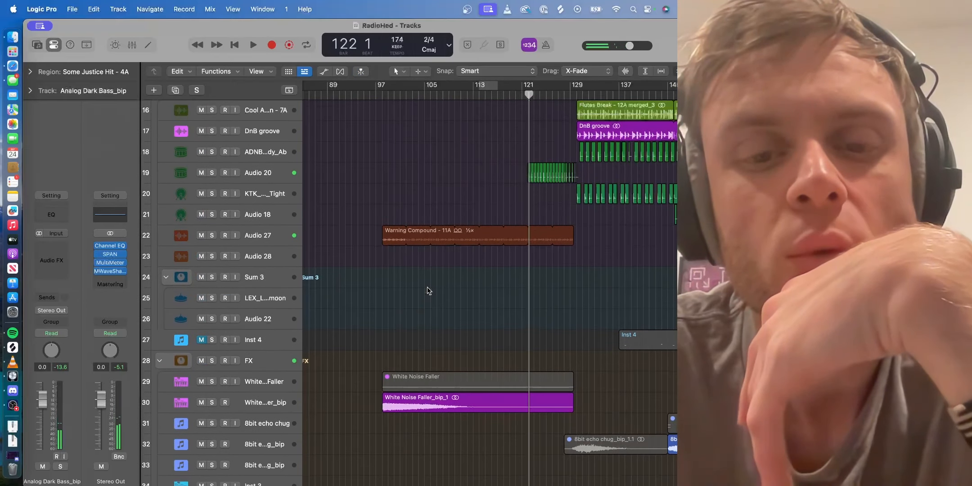
left_click(269, 241)
key("s")
double_click(396, 95)
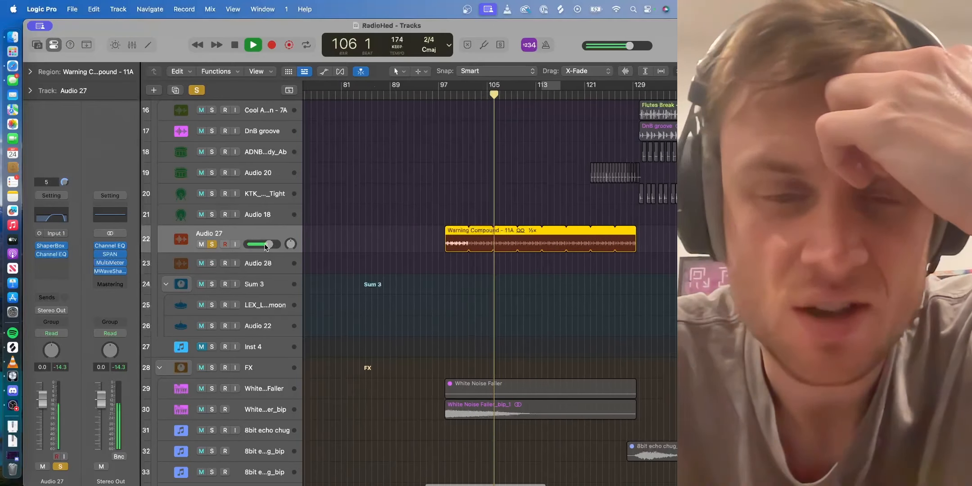
left_click(212, 244)
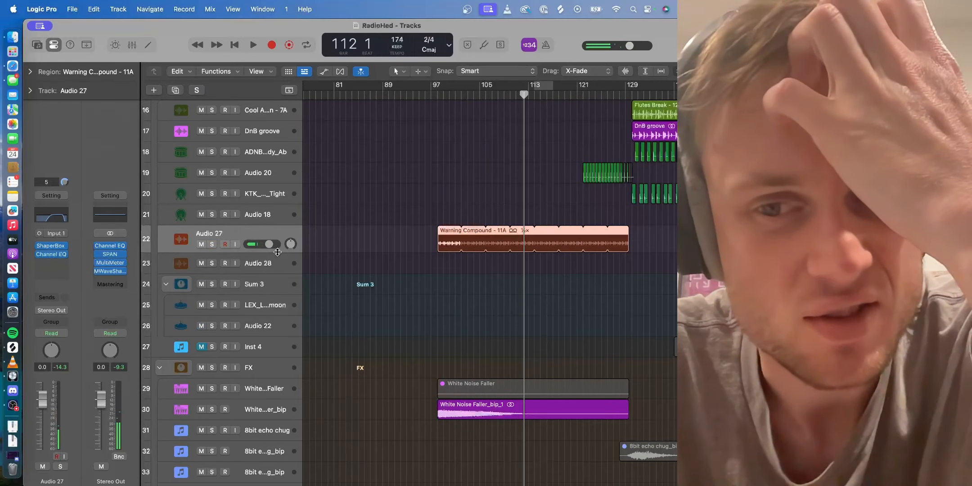
- Place the playhead at bar 121, show track automation, and enlarge Audio 20 to inspect its Low Cut Frequency curve
scroll(436, 243, "up", 5)
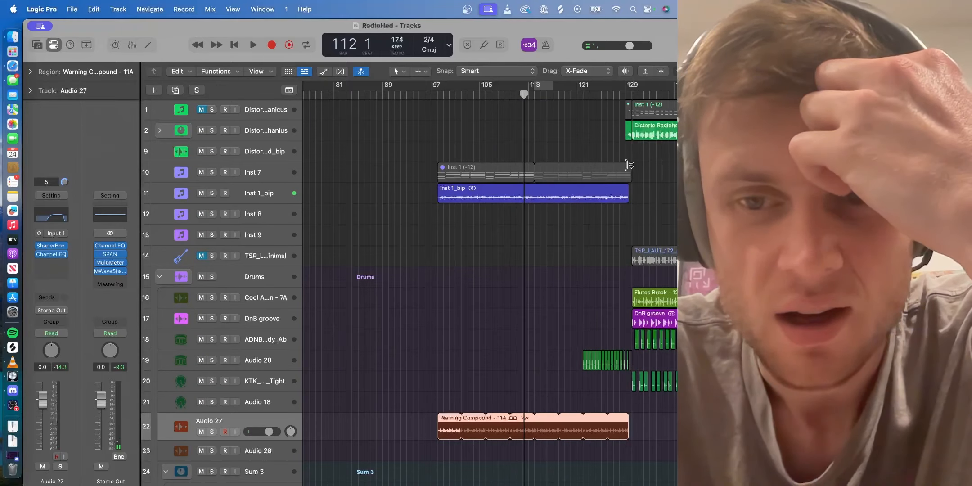
left_click(577, 95)
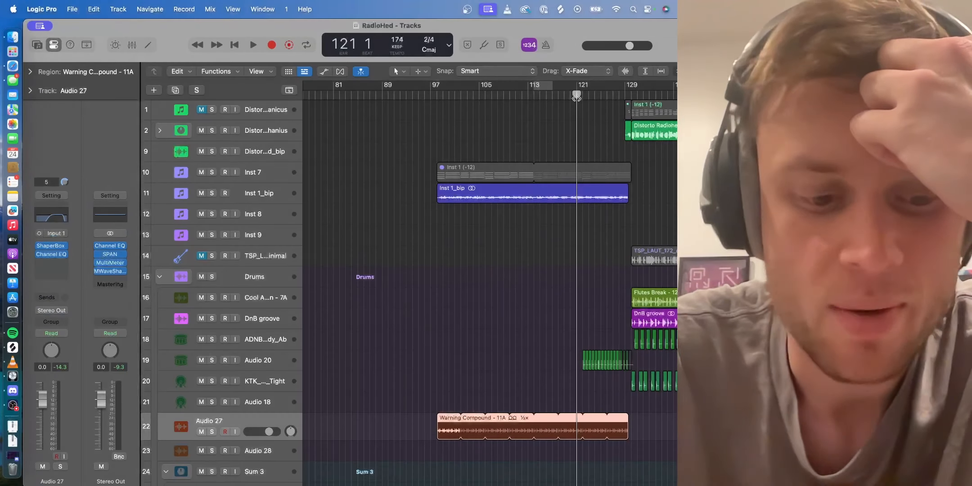
key("a")
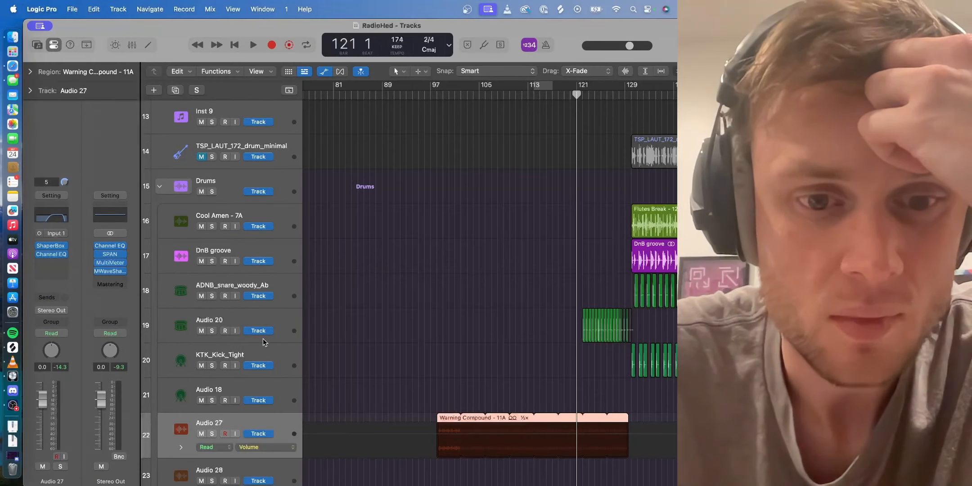
left_click_drag(264, 343, 264, 389)
scroll(424, 395, "right", 5)
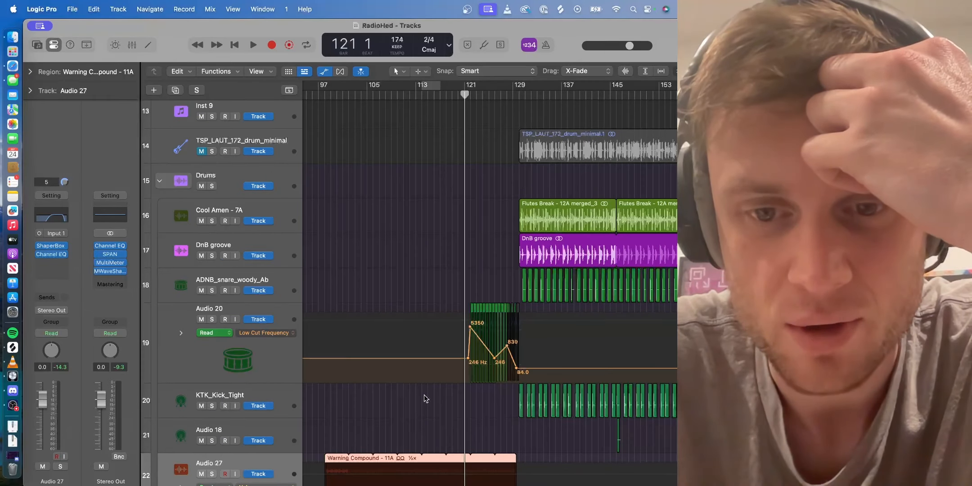
- Play the filtered Audio 20 fill from bar 121 into the drop, stop playback, and look over the surrounding tracks
key("space")
scroll(424, 395, "left", 2)
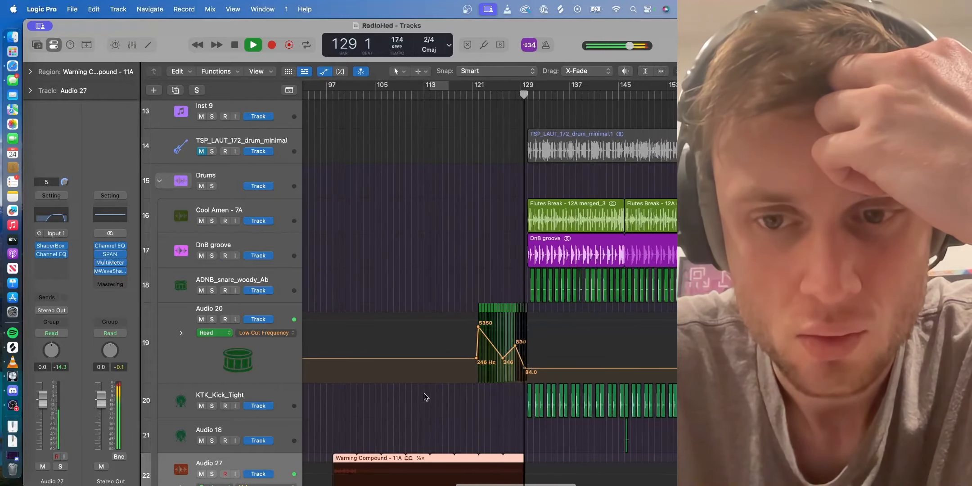
key("space")
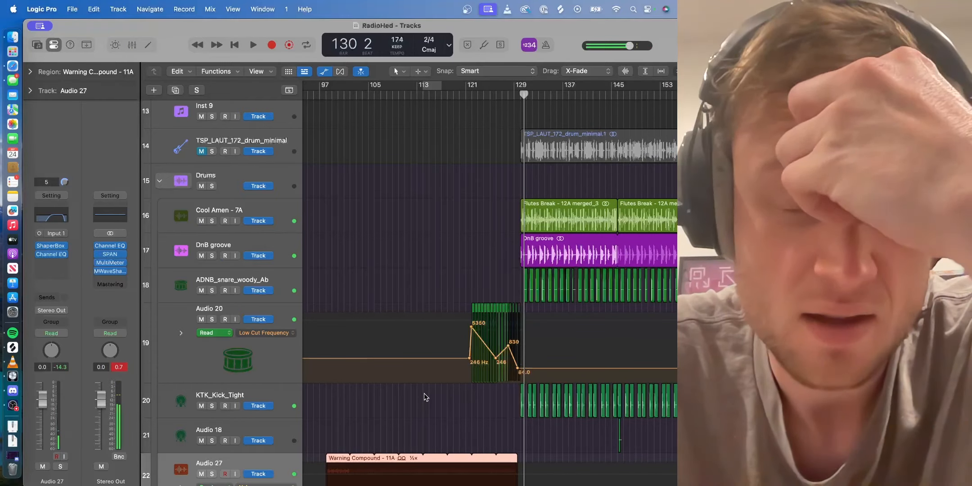
scroll(435, 340, "down", 5)
scroll(436, 340, "down", 5)
scroll(436, 341, "left", 1)
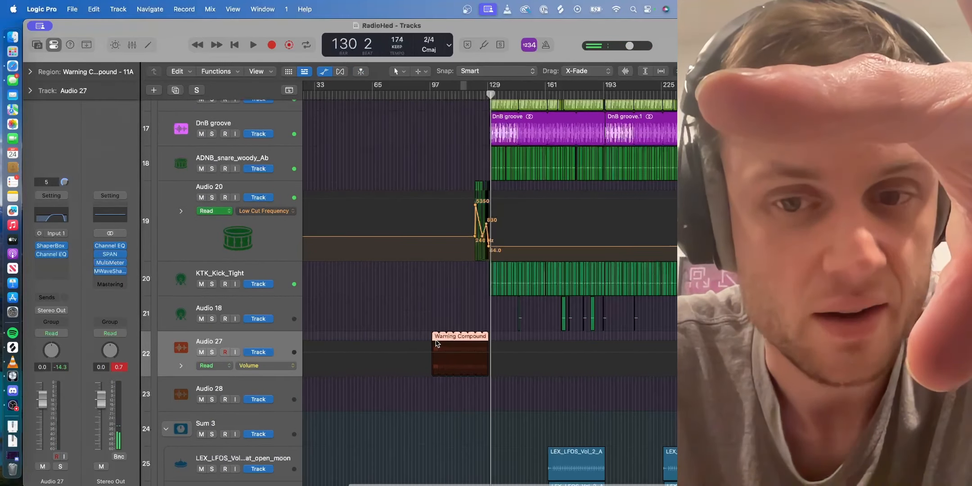
scroll(436, 343, "up", 8)
scroll(437, 343, "down", 7)
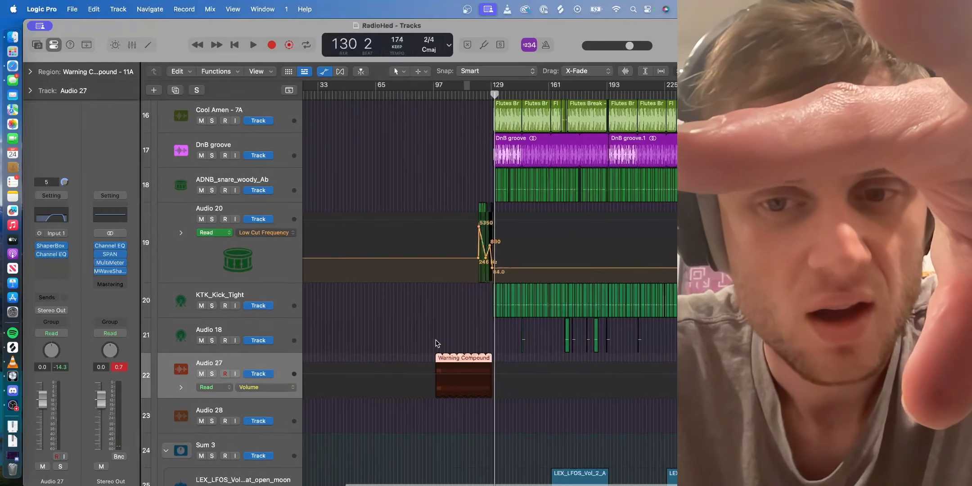
scroll(436, 343, "up", 1)
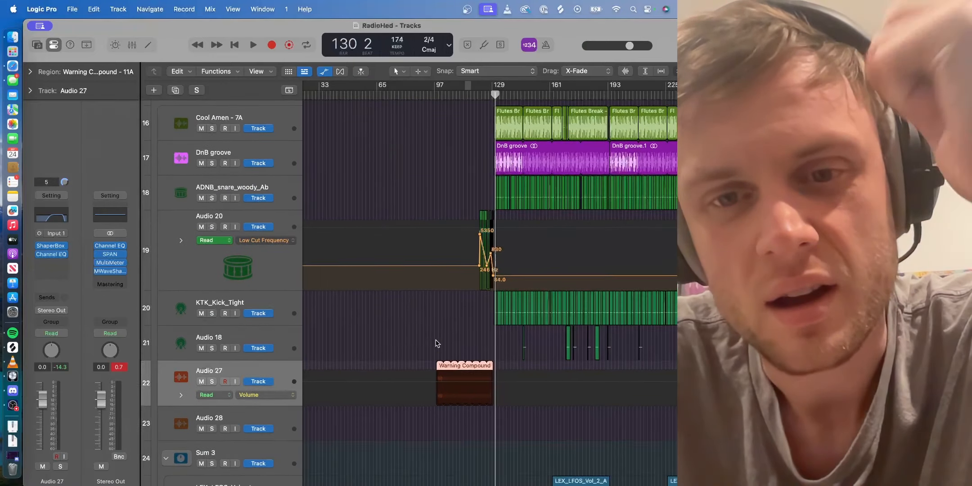
scroll(436, 343, "up", 10)
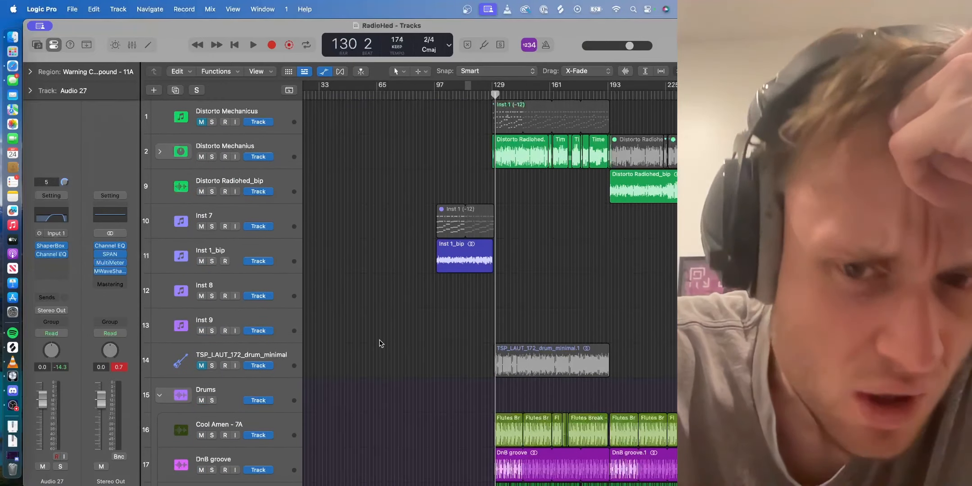